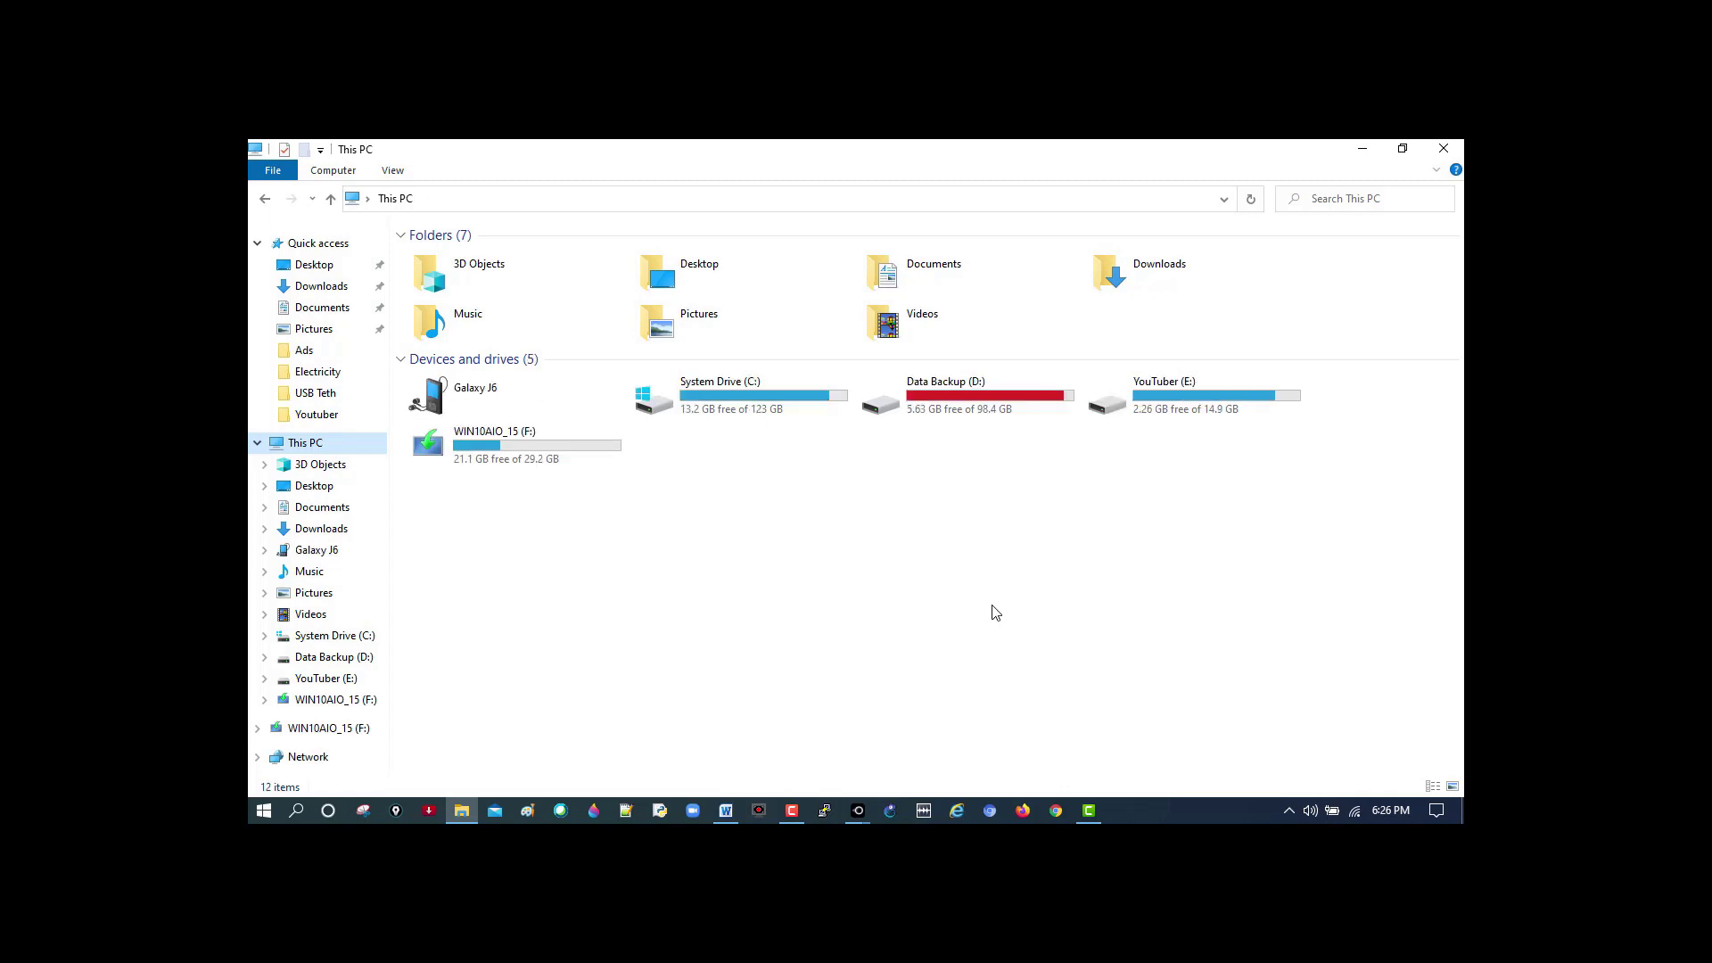
- Browse the Galaxy J6 phone's storage, then go back to This PC
{"action": "double_click", "coordinate": [495, 398]}
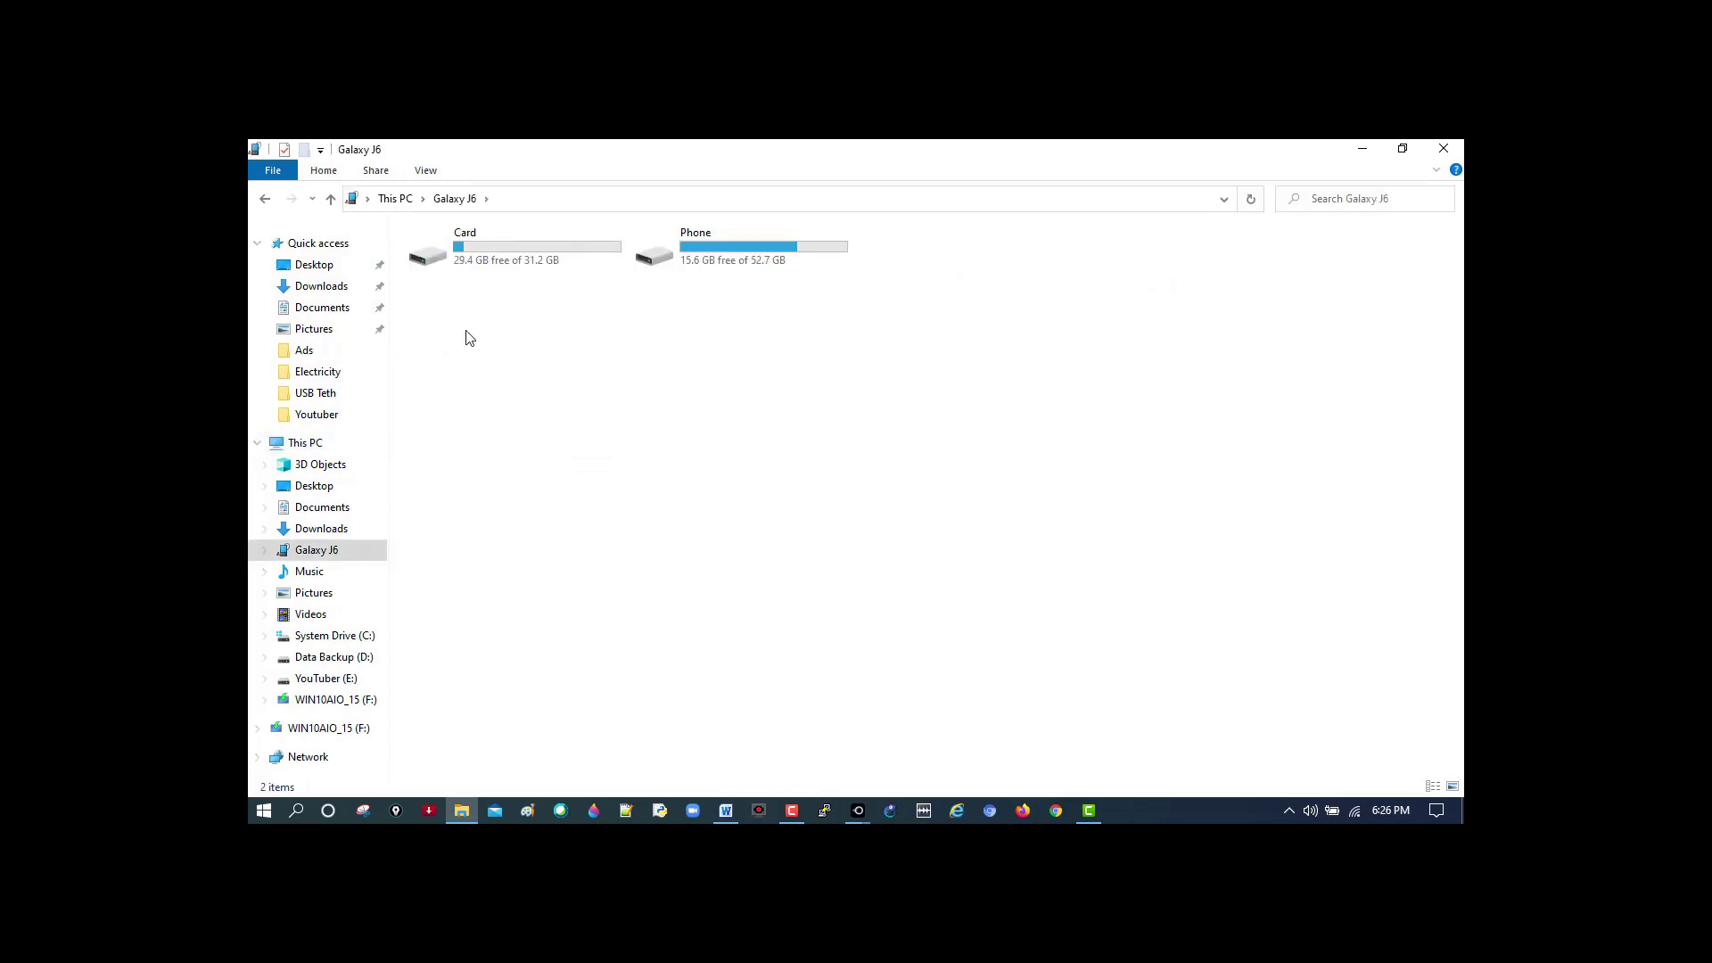
{"action": "left_click", "coordinate": [267, 202]}
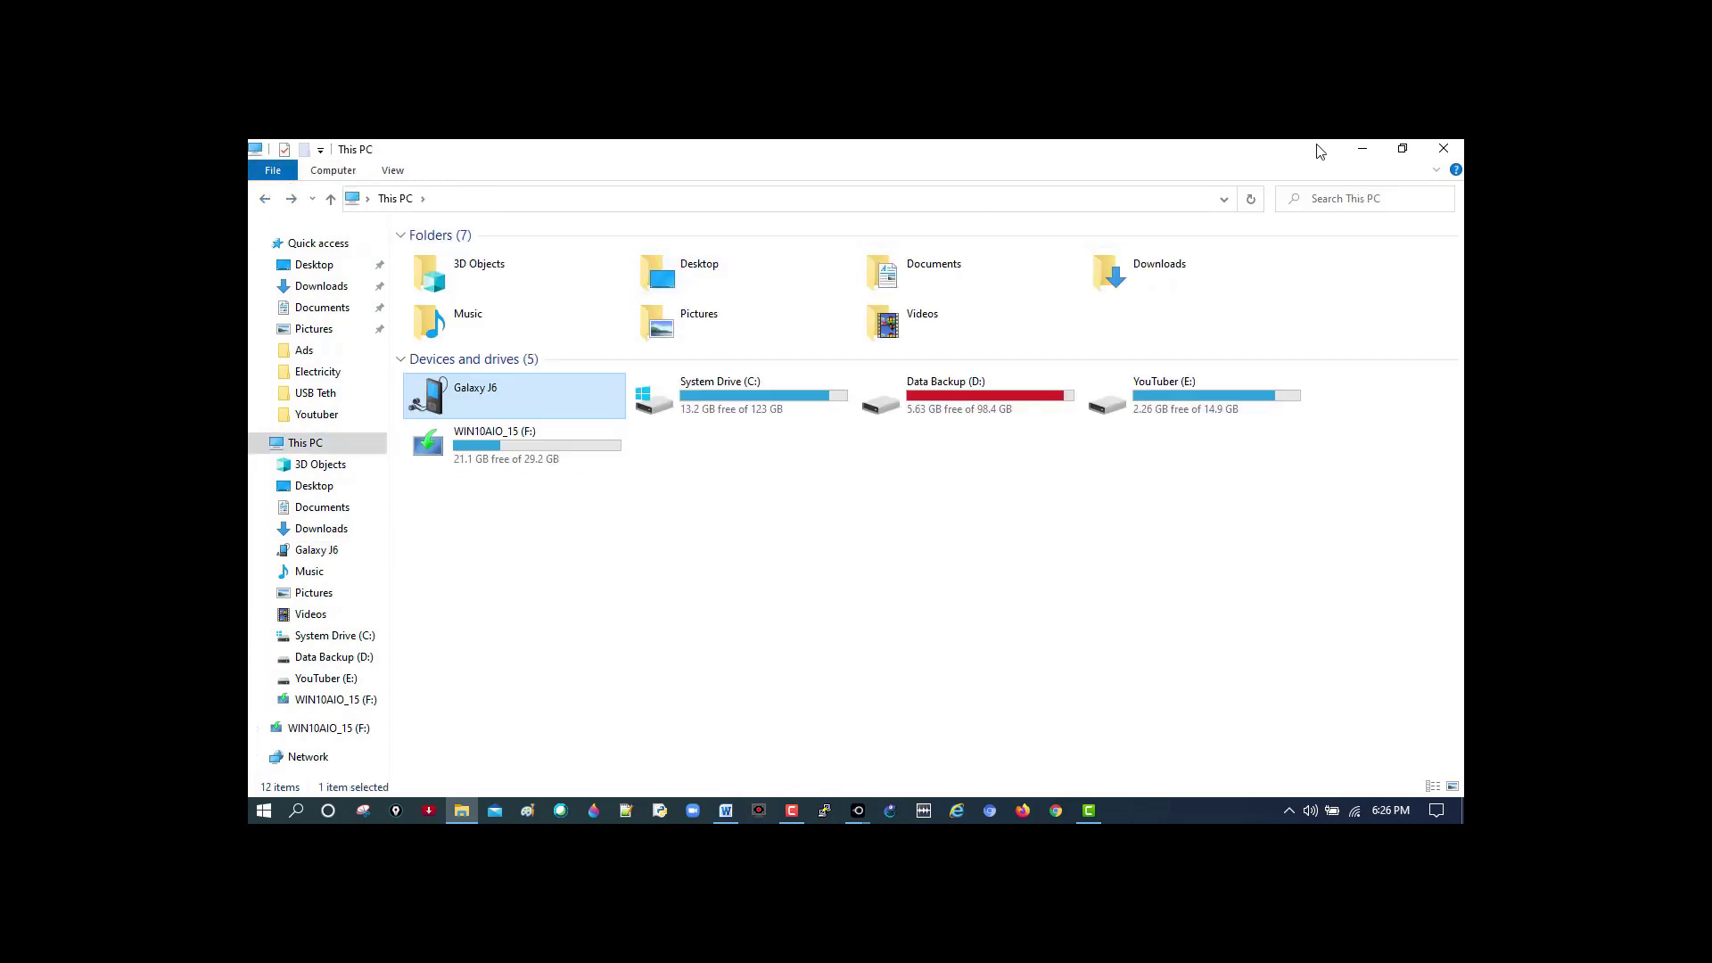
- Close the File Explorer window
{"action": "left_click", "coordinate": [1440, 147]}
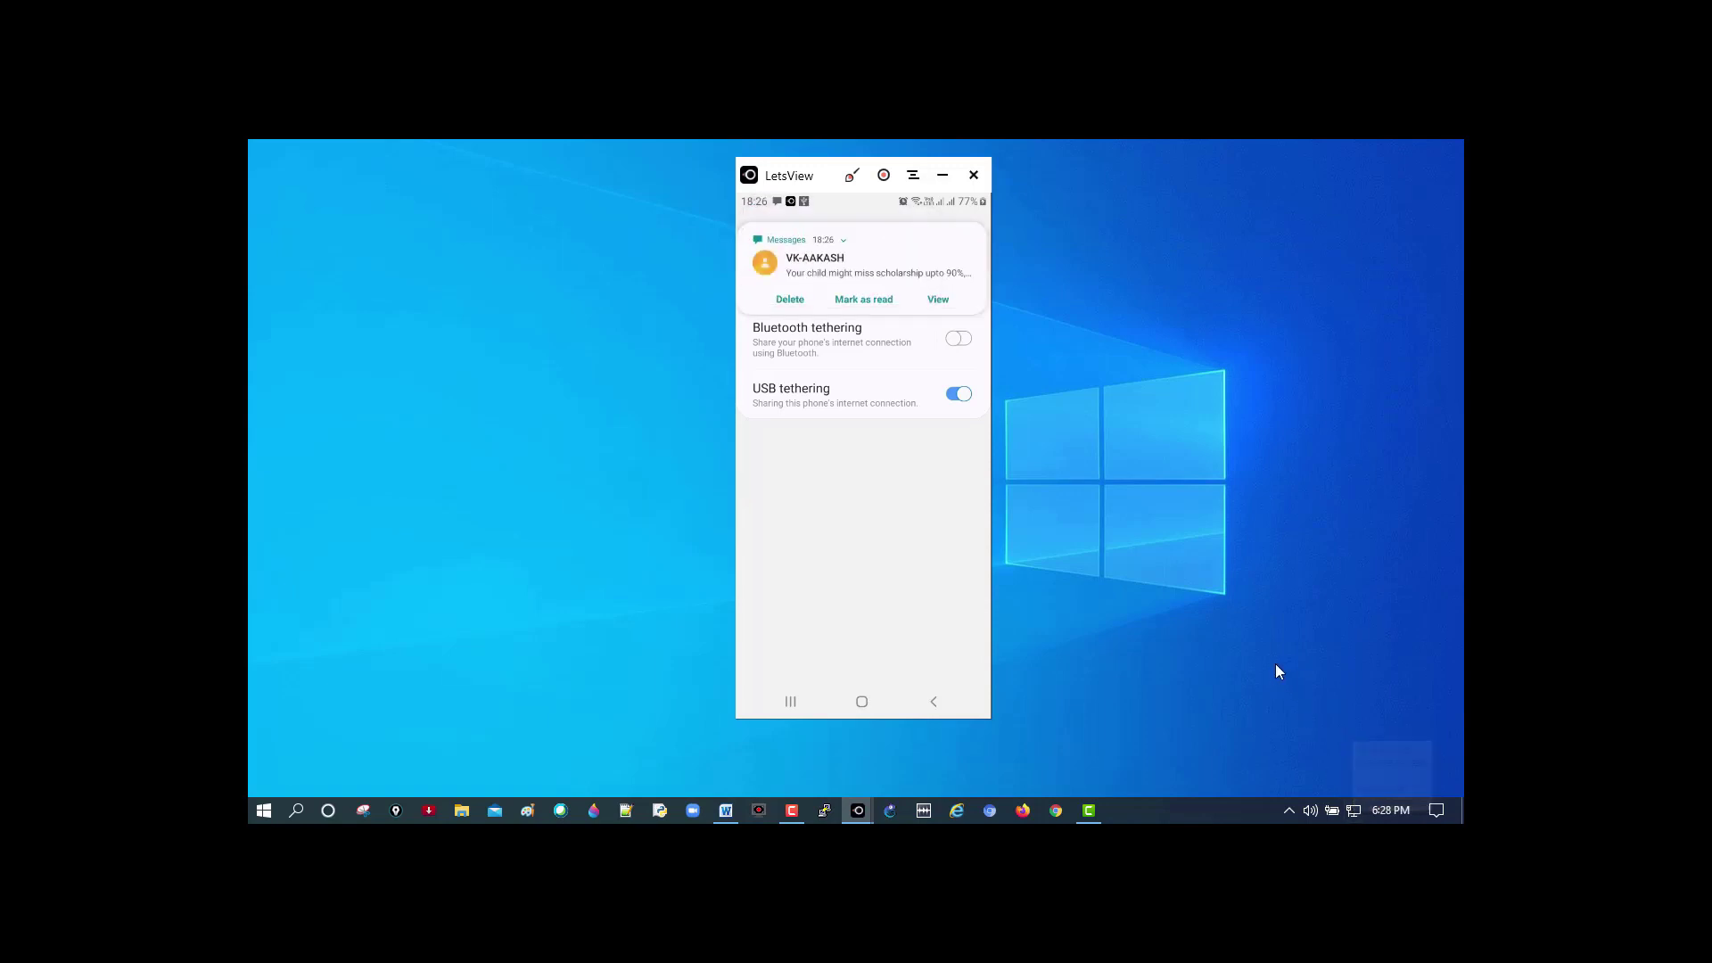
- Disconnect from the DialERAirtel Wi-Fi network from the taskbar network list
{"action": "left_click", "coordinate": [1353, 810]}
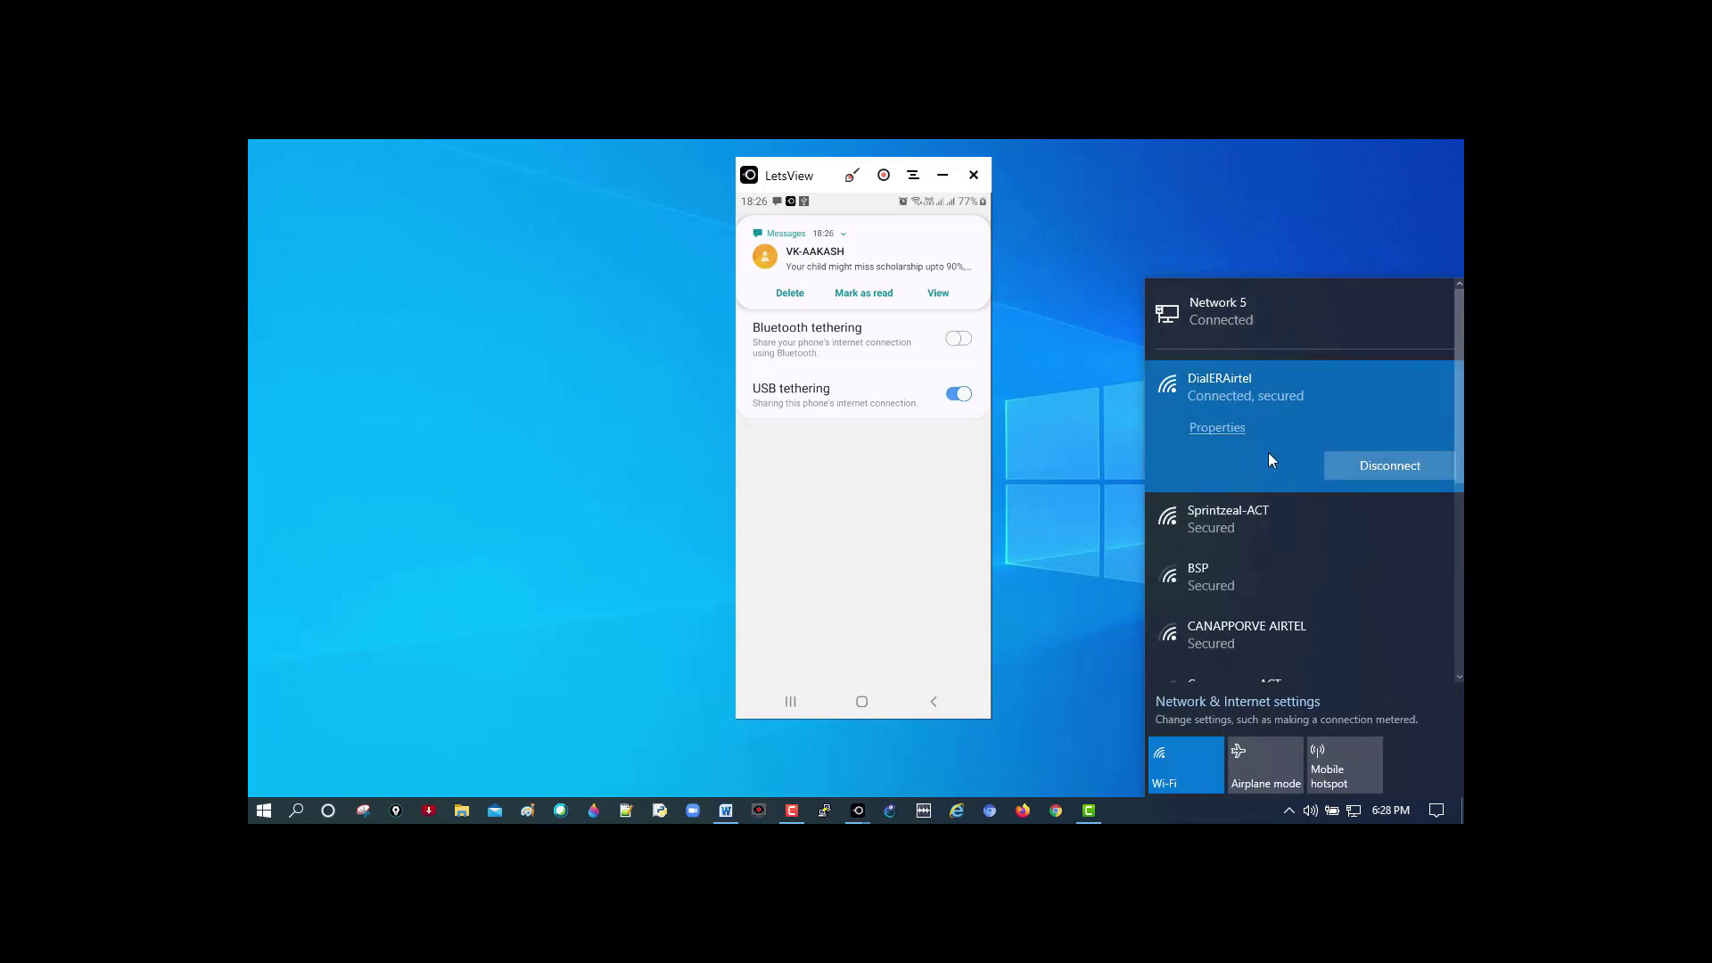
{"action": "left_click", "coordinate": [1388, 469]}
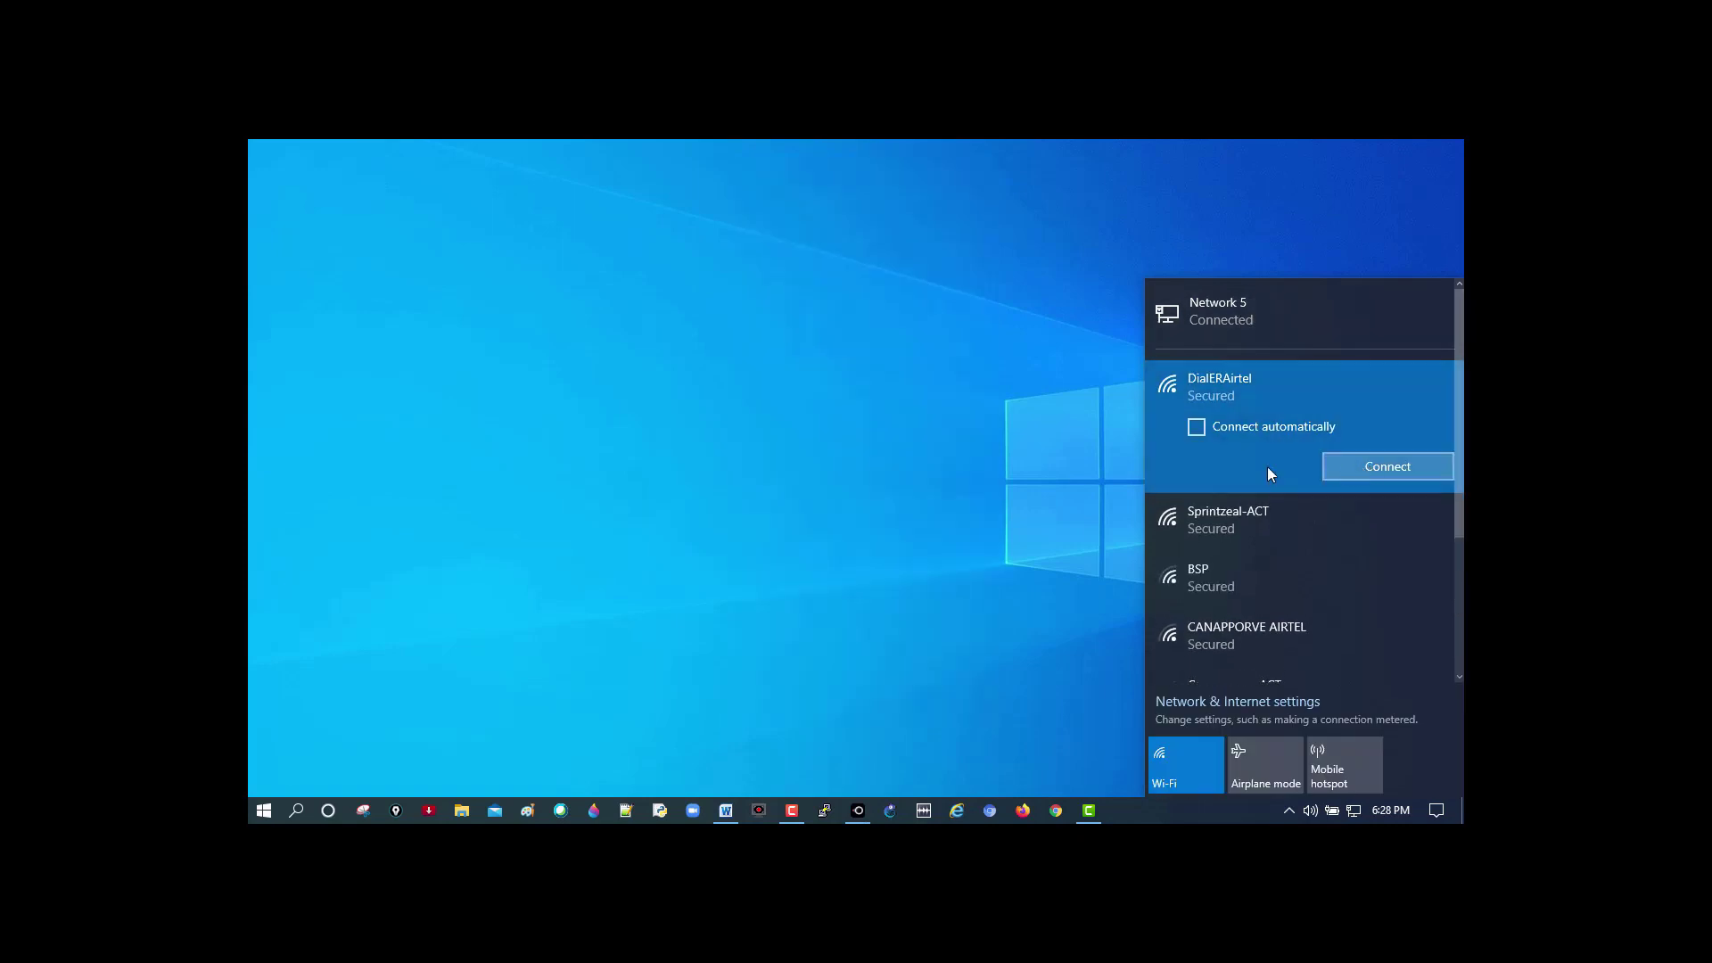
{"action": "left_click", "coordinate": [1073, 446]}
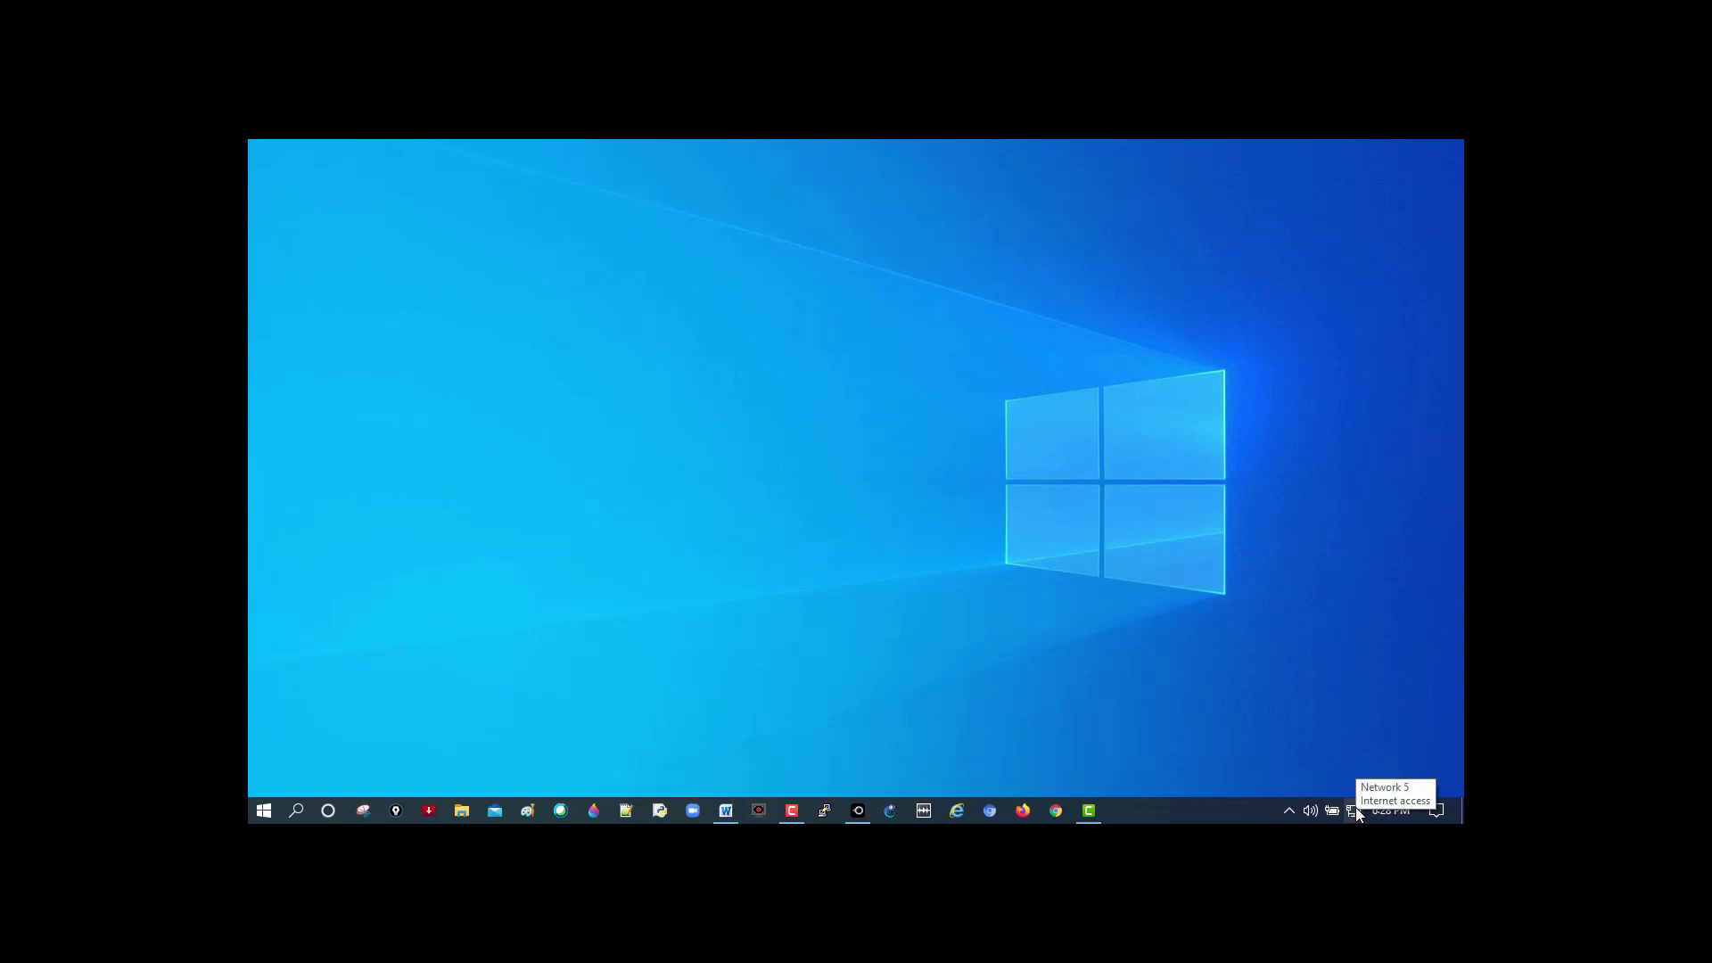
- Load google.com in Chrome and confirm the PC is connected through Network 5
{"action": "left_click", "coordinate": [1057, 811]}
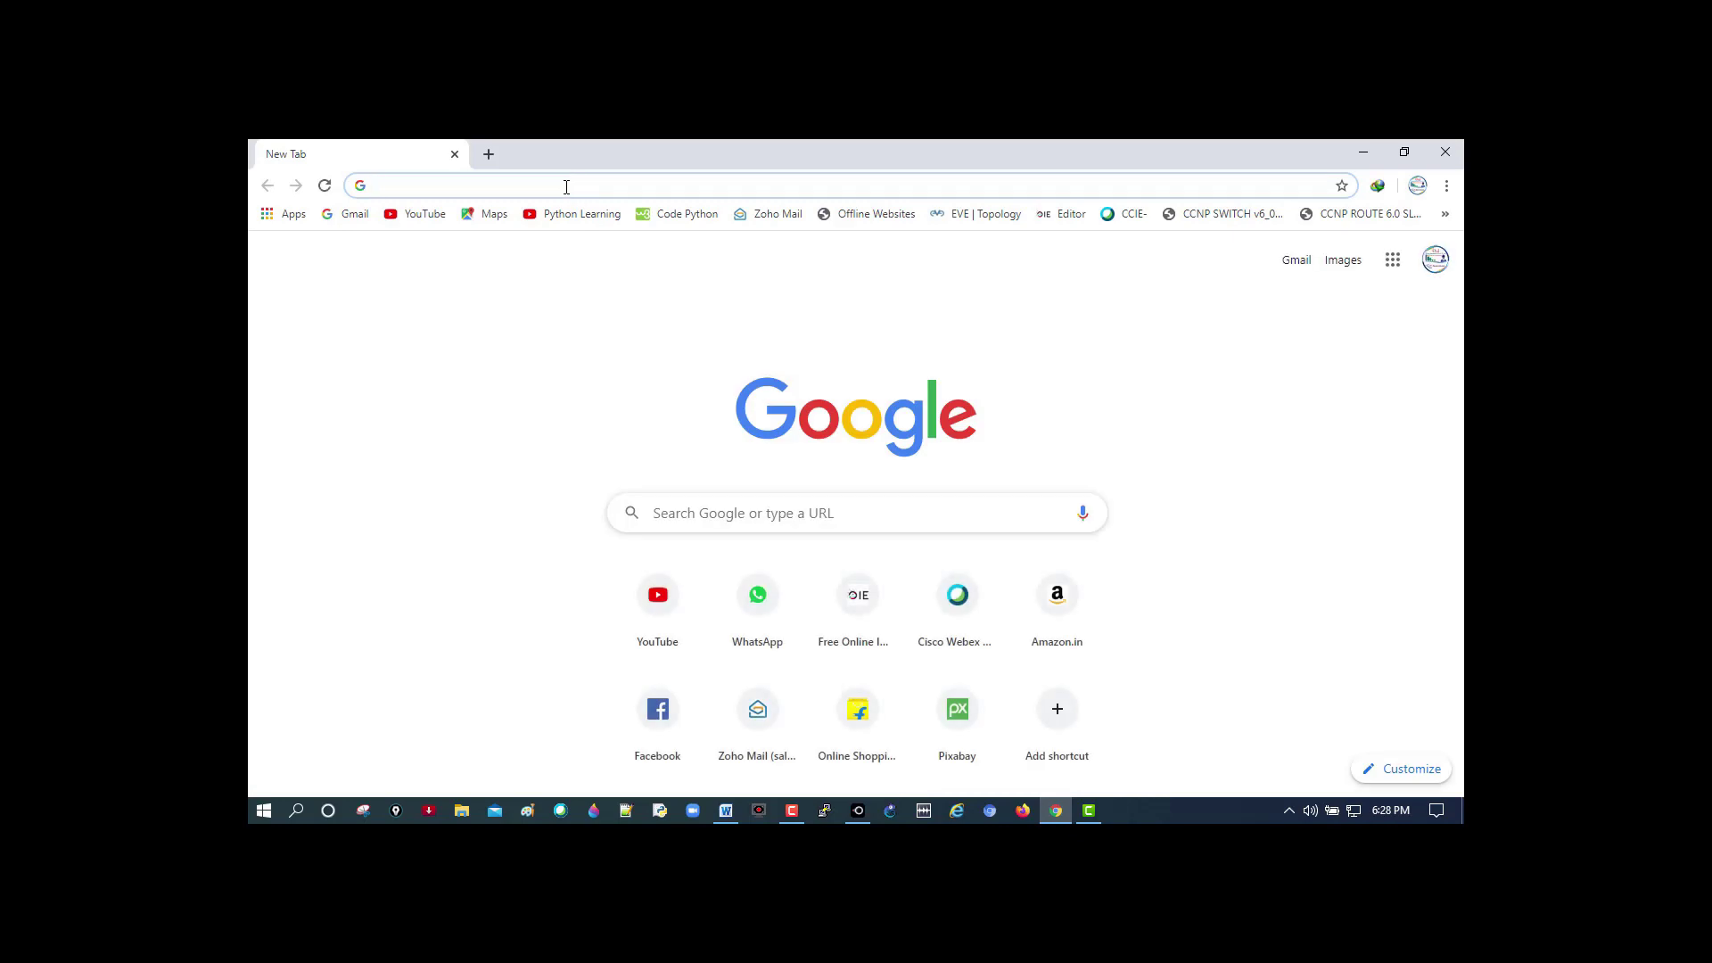
{"action": "type", "text": "google.com"}
{"action": "key", "text": "Return"}
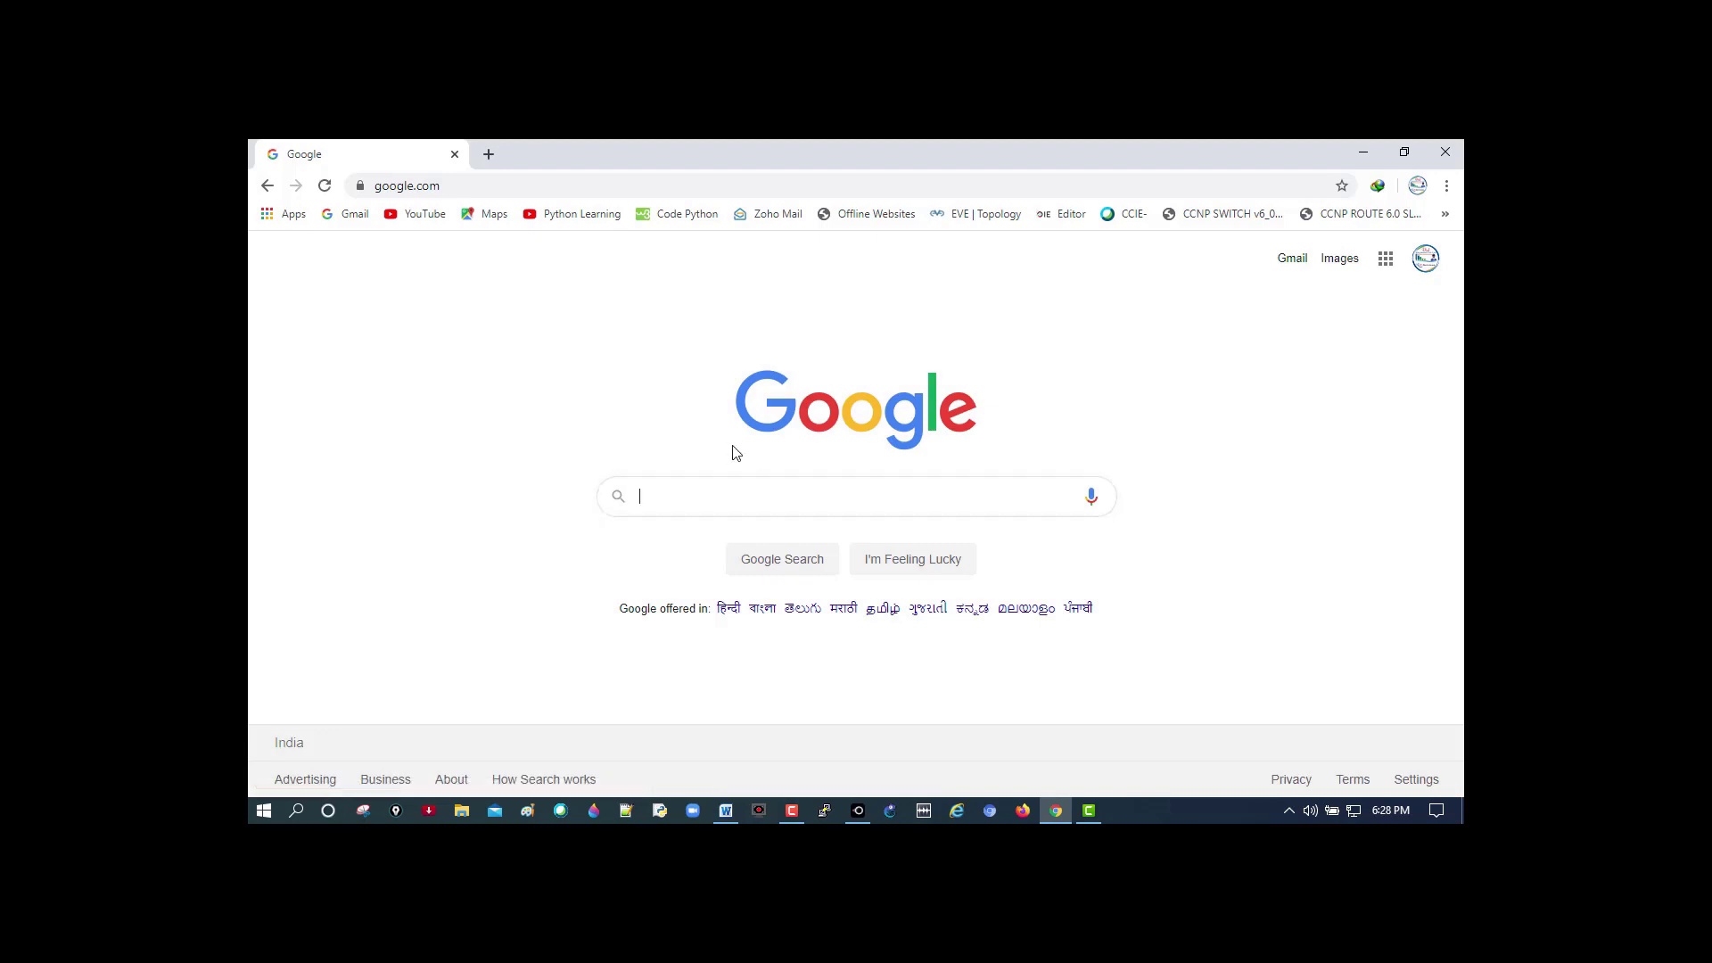
{"action": "left_click", "coordinate": [1353, 809]}
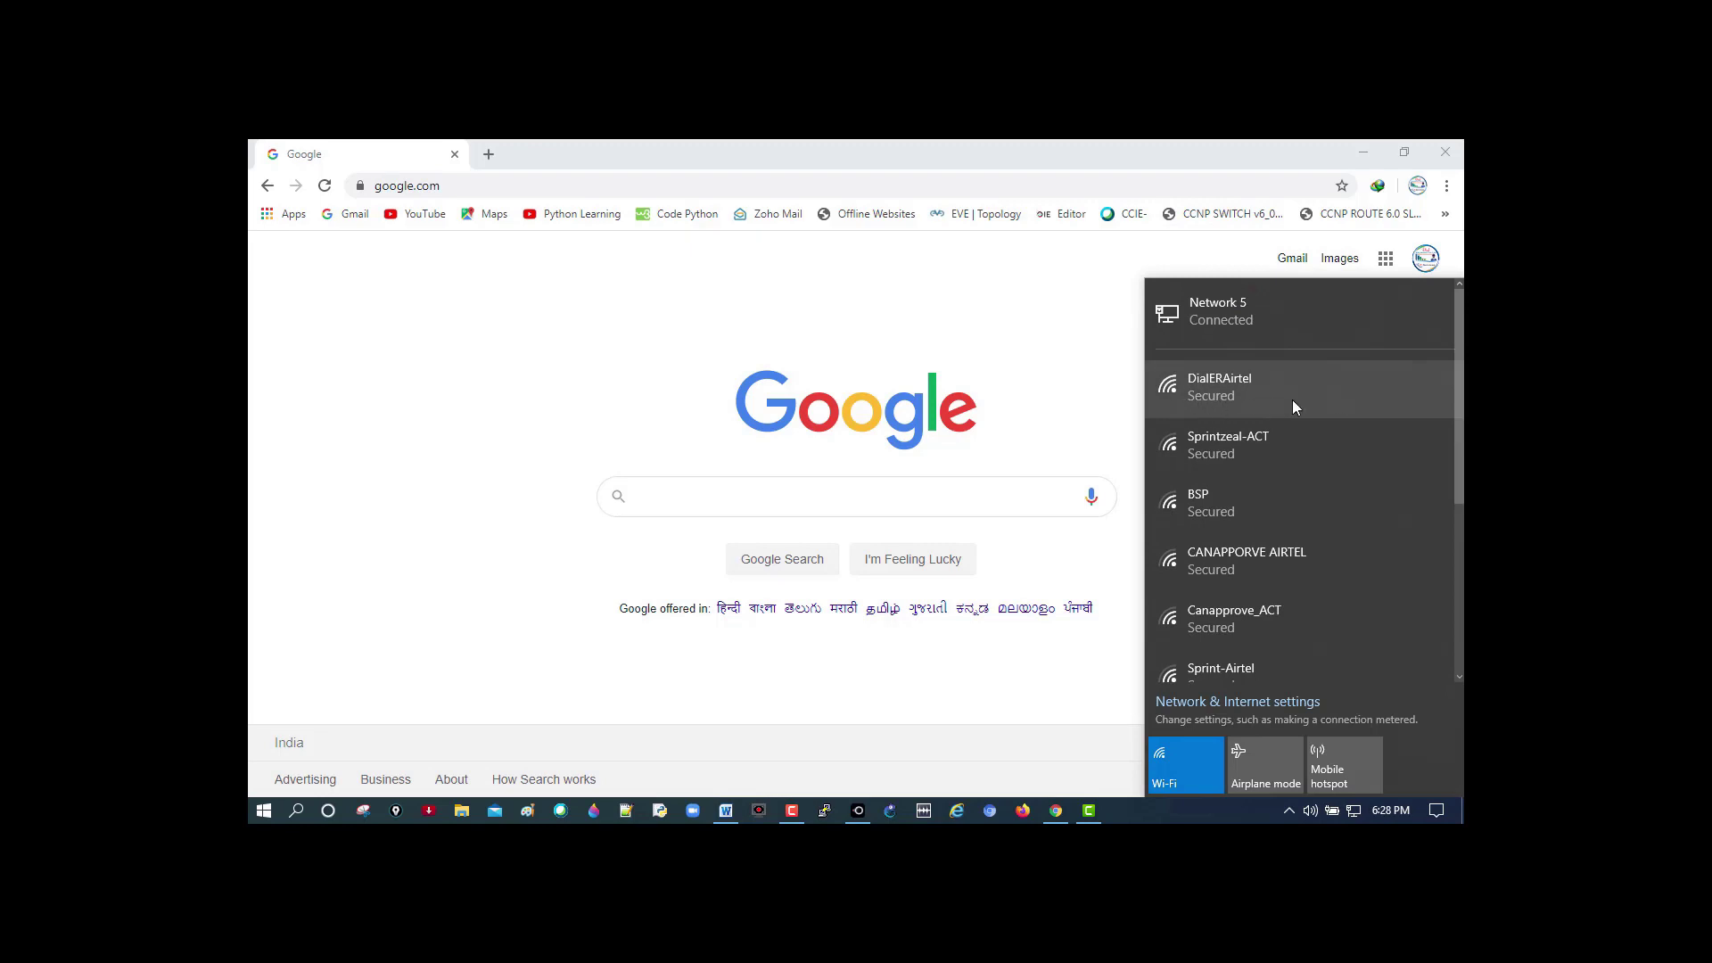
{"action": "left_click", "coordinate": [1353, 810]}
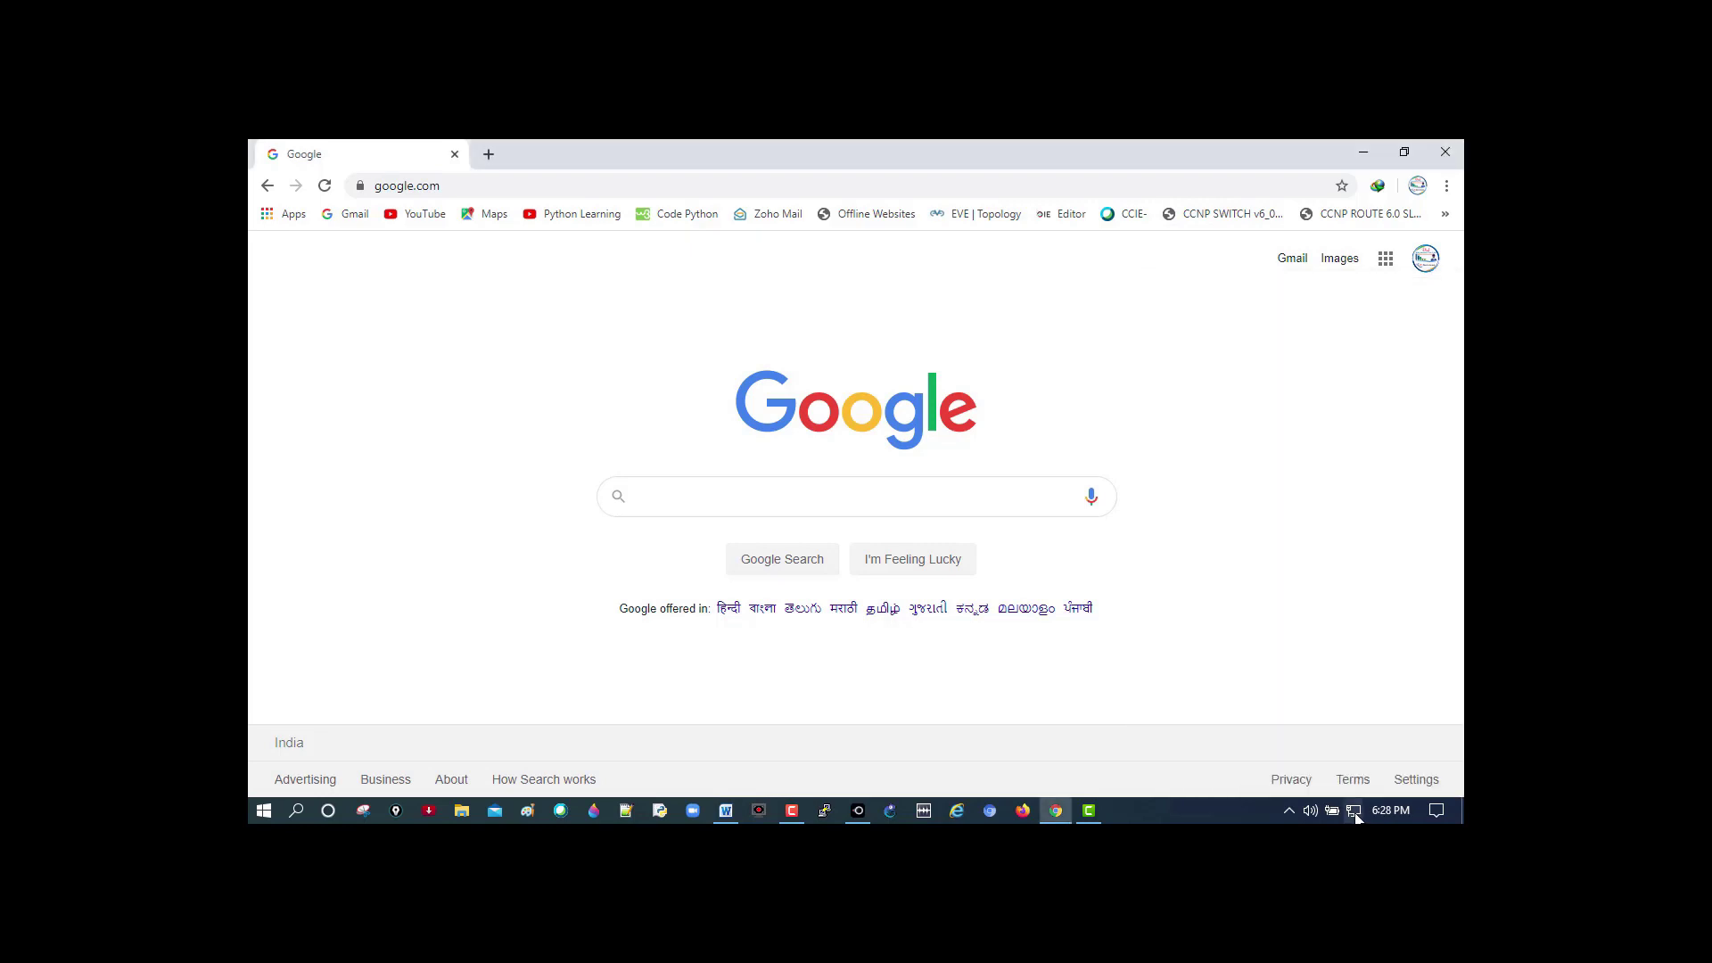
{"action": "right_click", "coordinate": [1352, 809]}
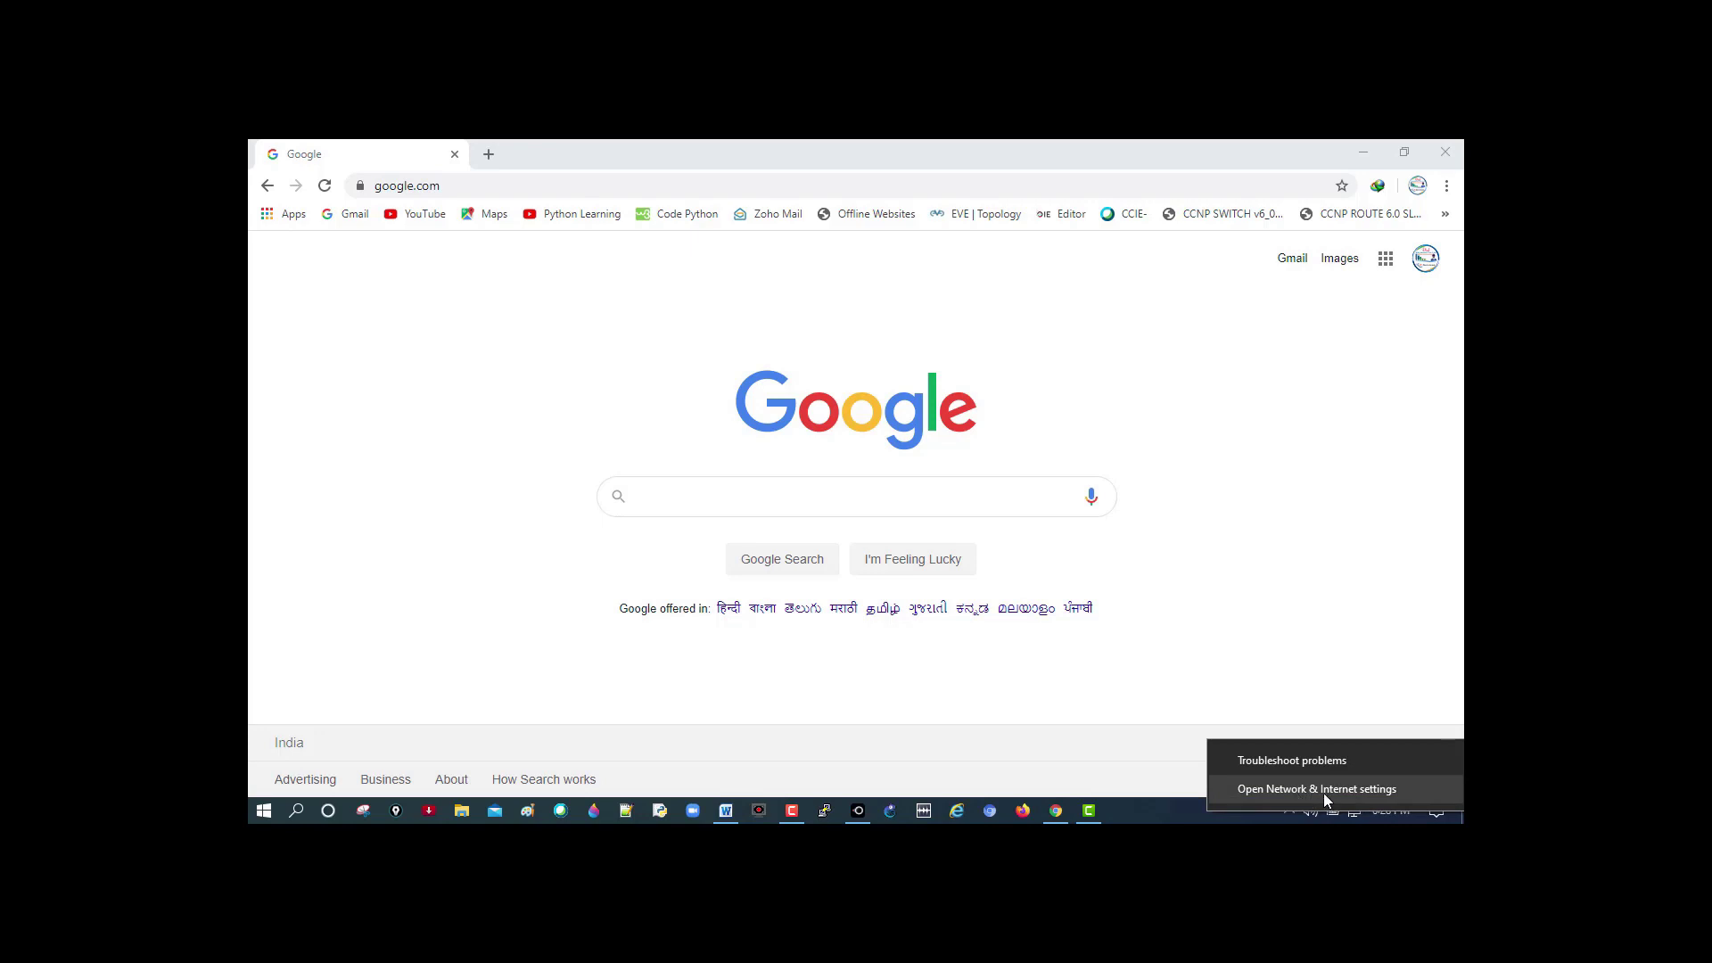
- View Network 5 on the Ethernet settings page, then list the network adapters showing Ethernet 3
{"action": "left_click", "coordinate": [1334, 793]}
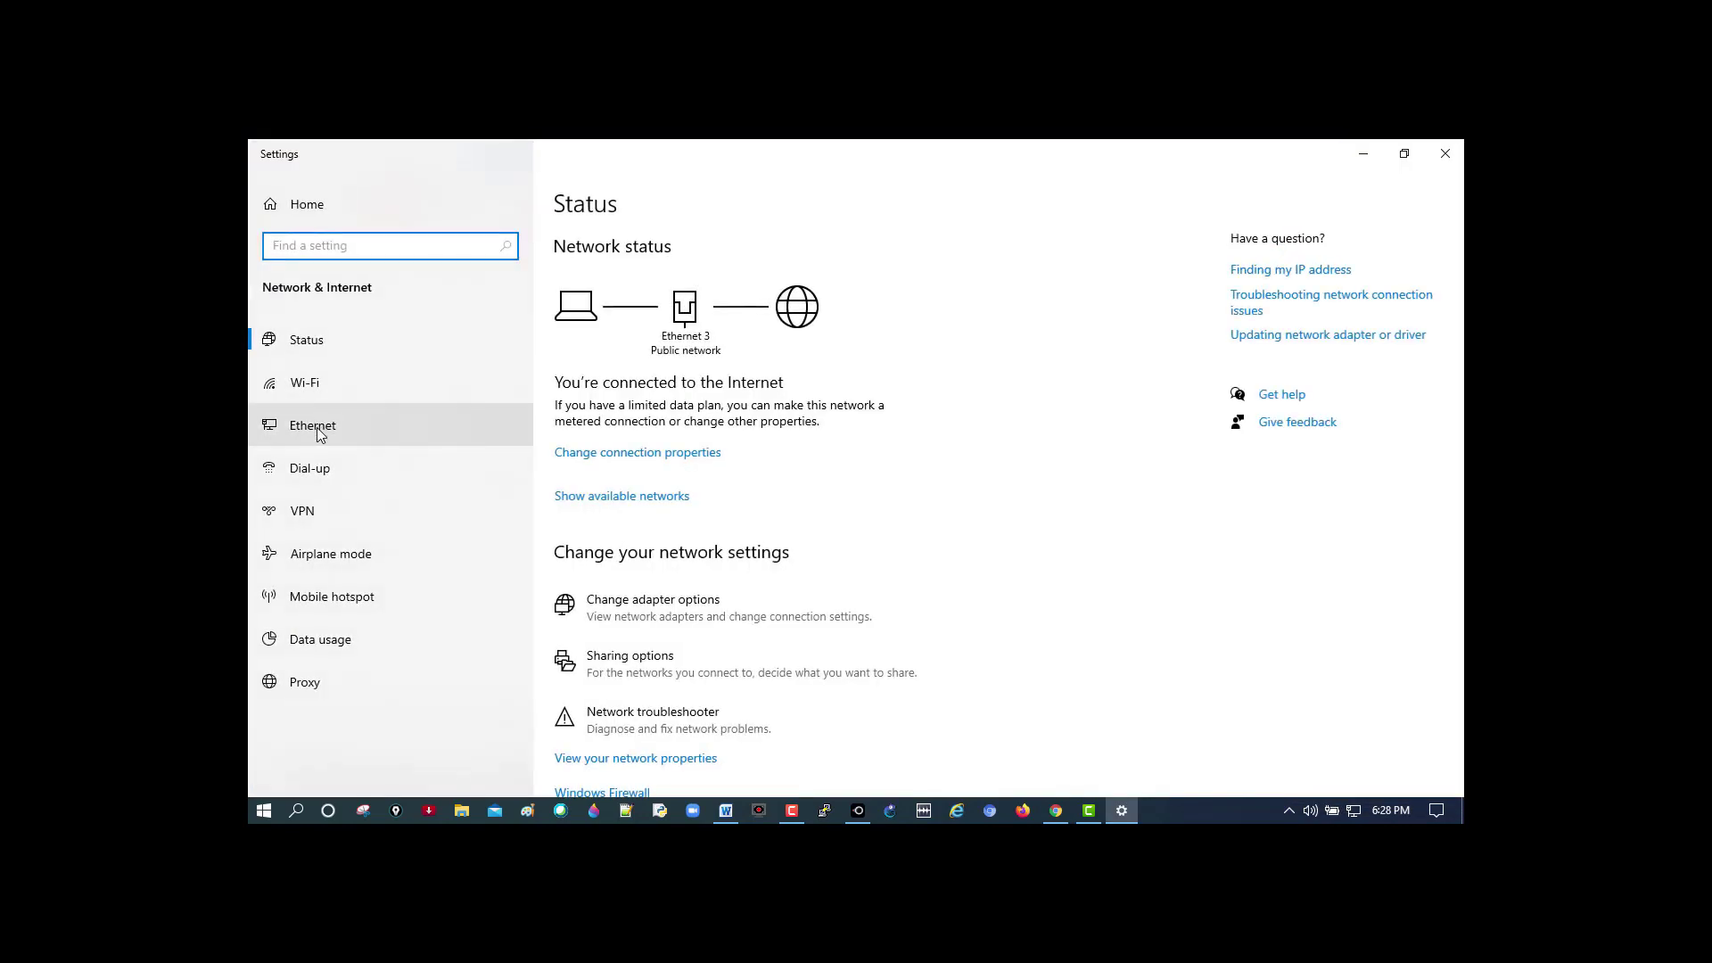
{"action": "left_click", "coordinate": [318, 428]}
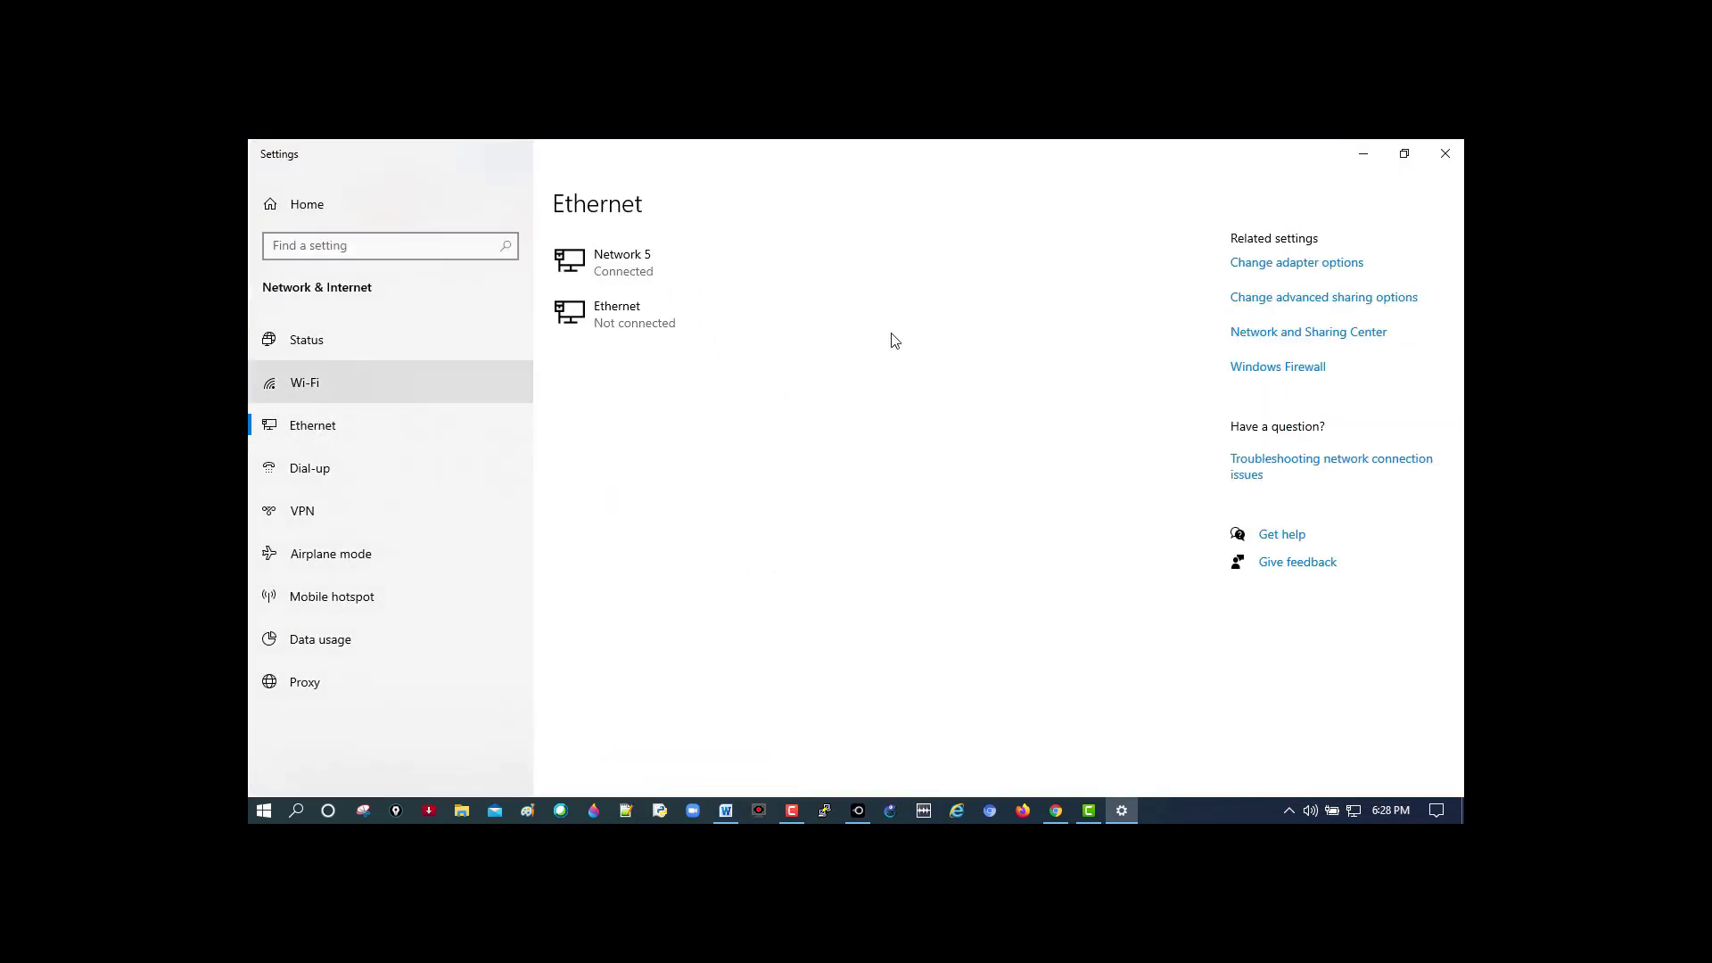
{"action": "left_click", "coordinate": [1295, 264]}
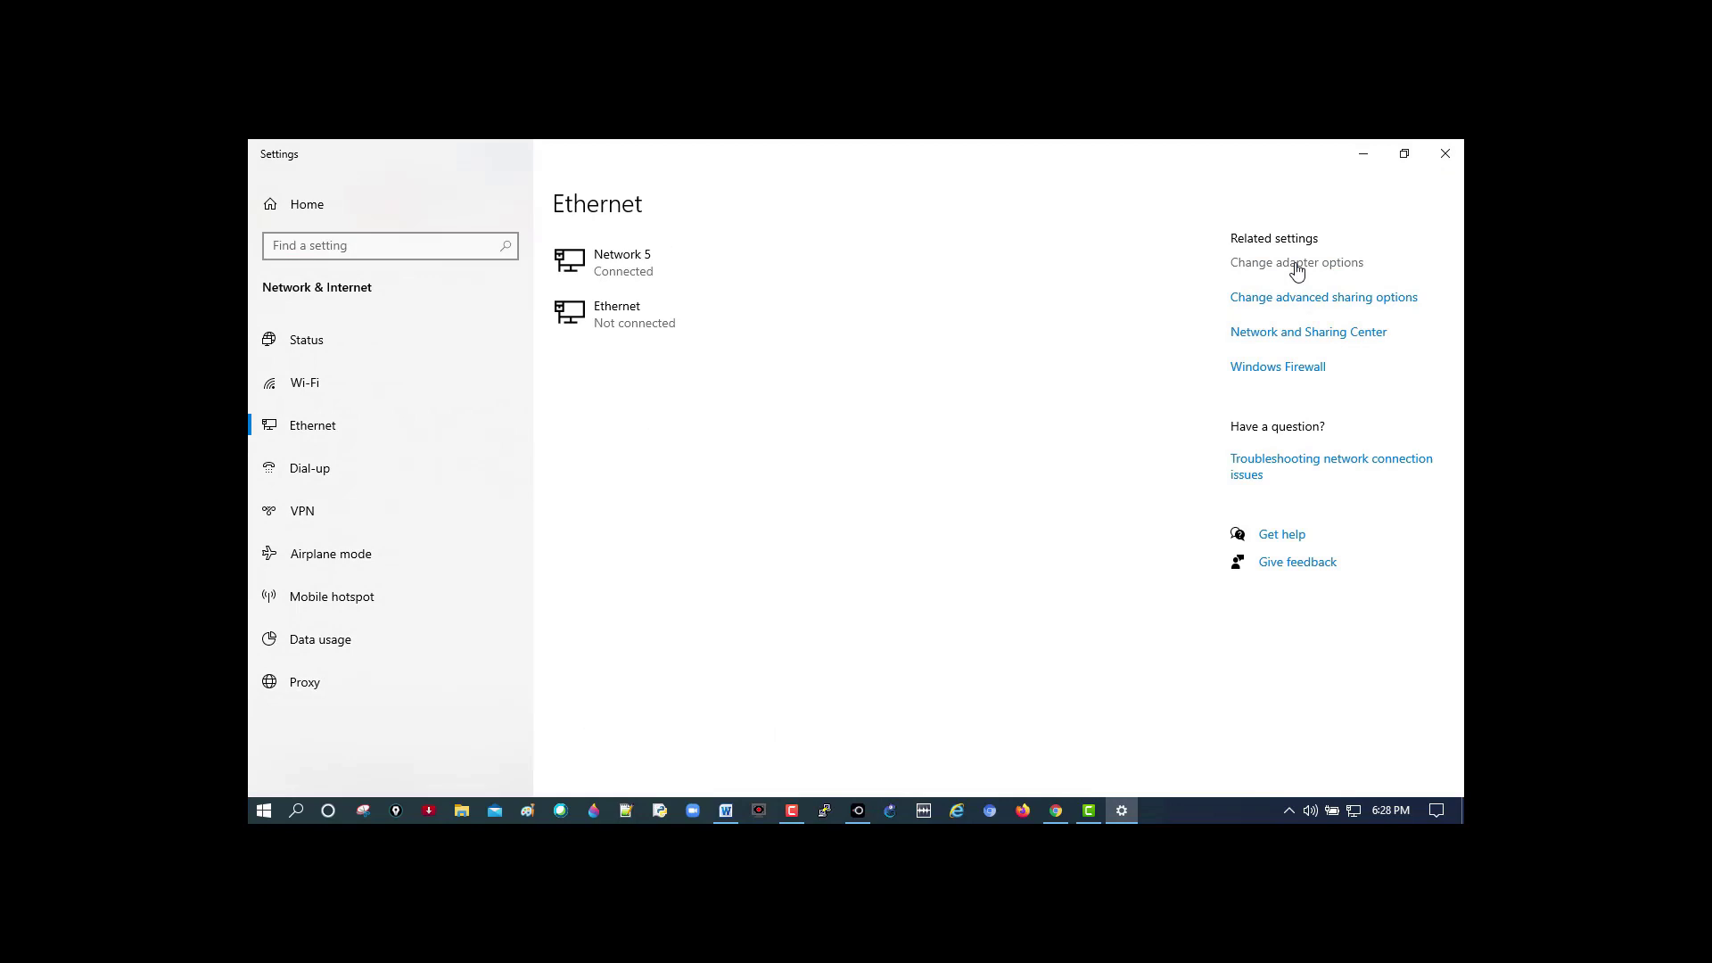